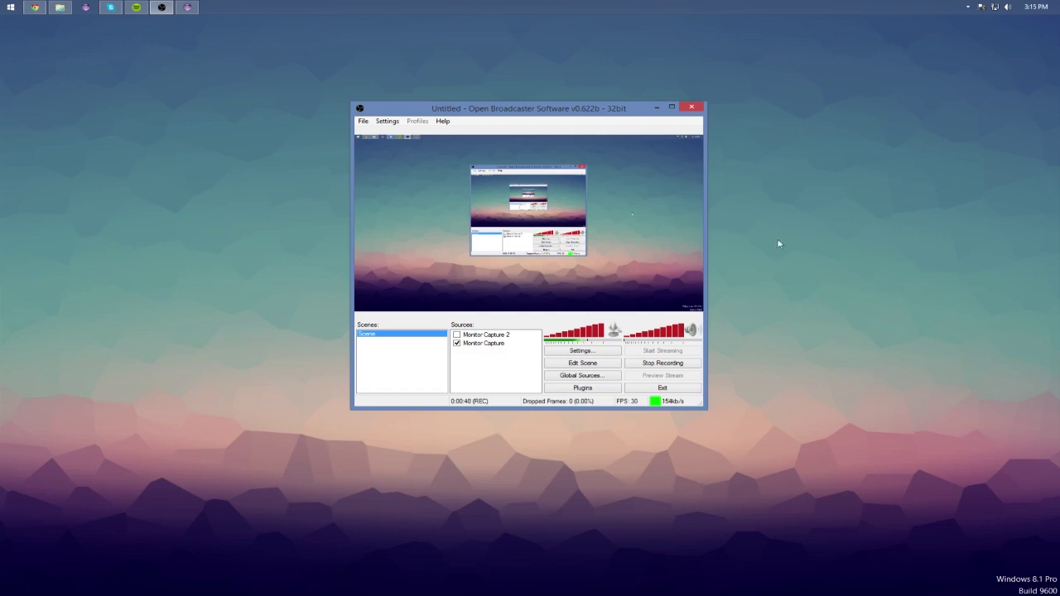
- Start the OBS installer download in Chrome, then cancel the Save As dialog
left_click(35, 6)
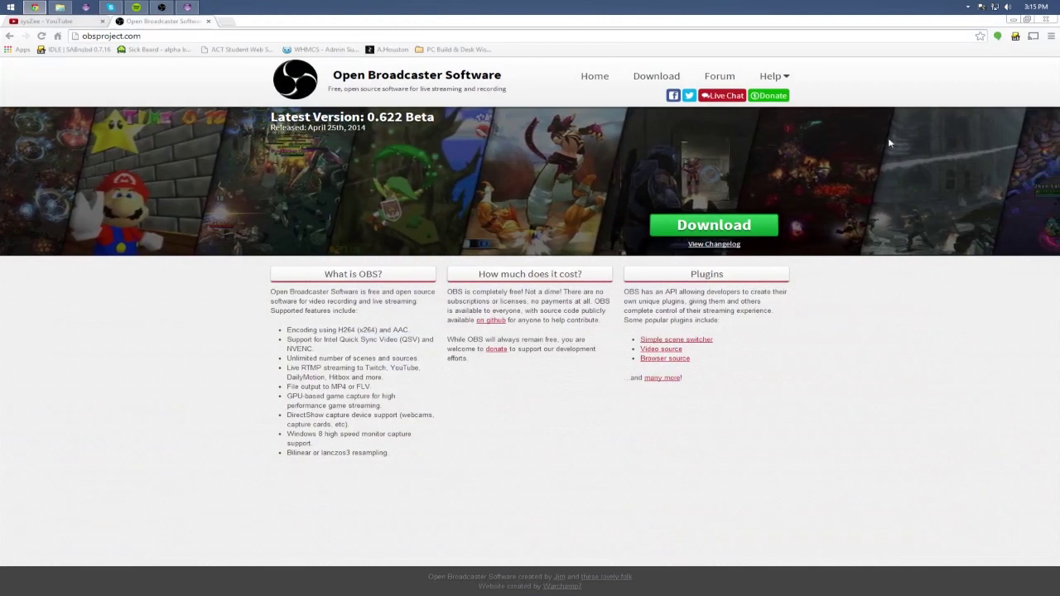
left_click(733, 231)
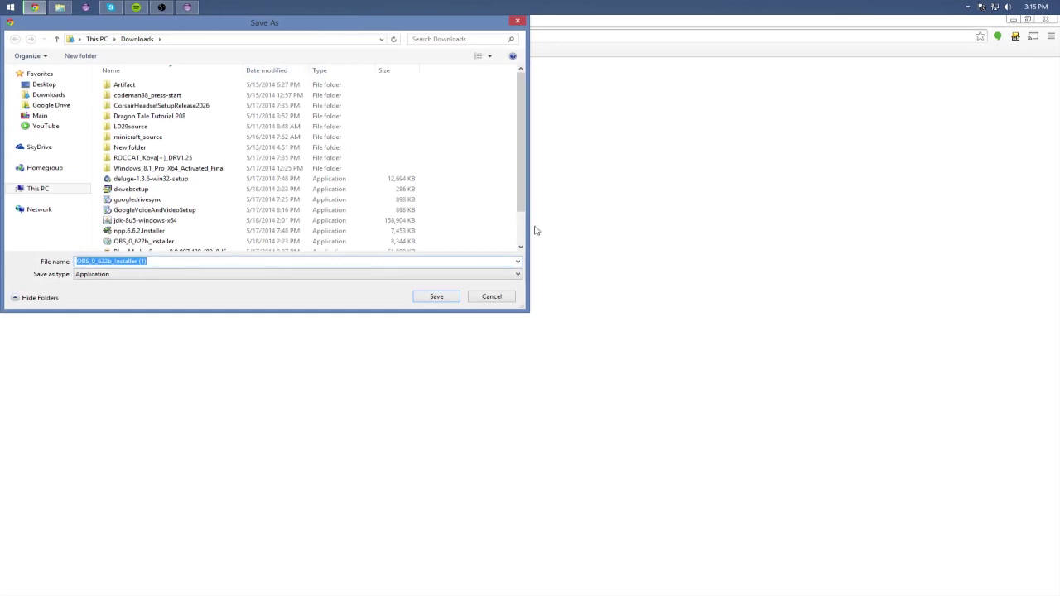
left_click(492, 296)
- Close the download and OBS website tabs, bring OBS forward and close Chrome
left_click(315, 20)
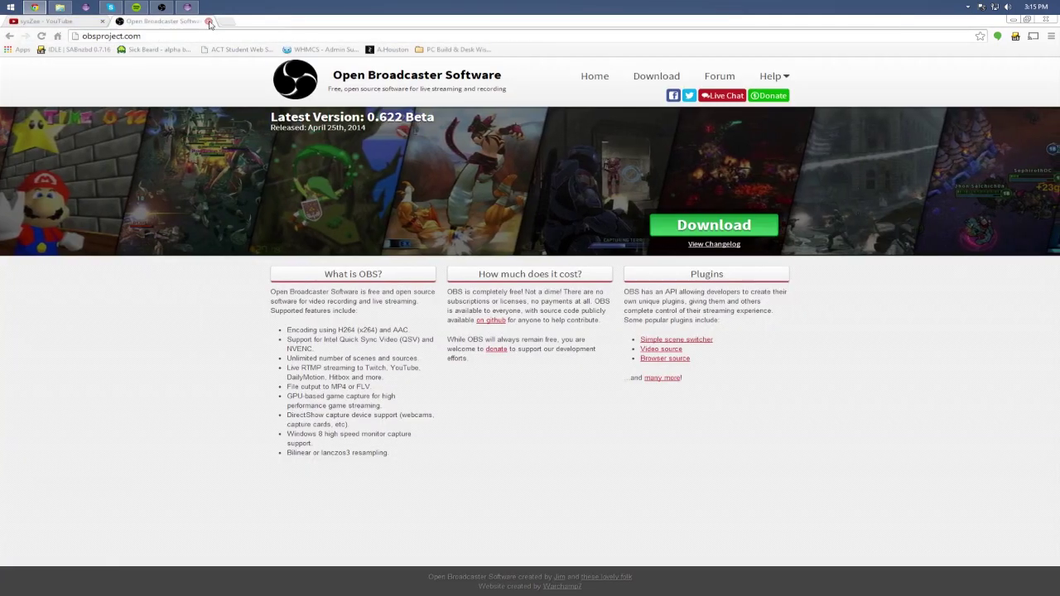
left_click(208, 21)
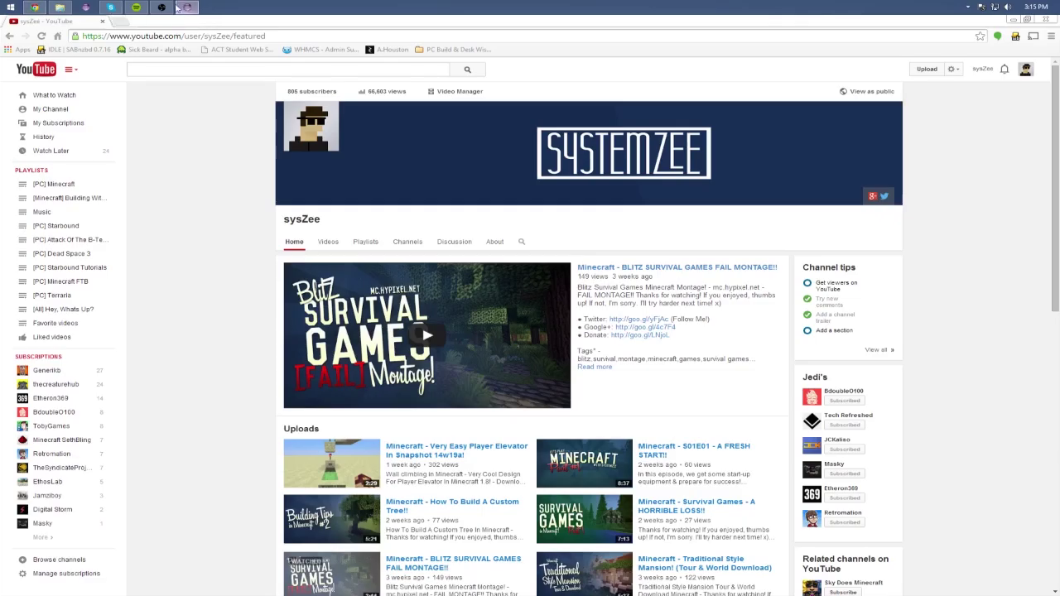
left_click(162, 7)
left_click(1046, 18)
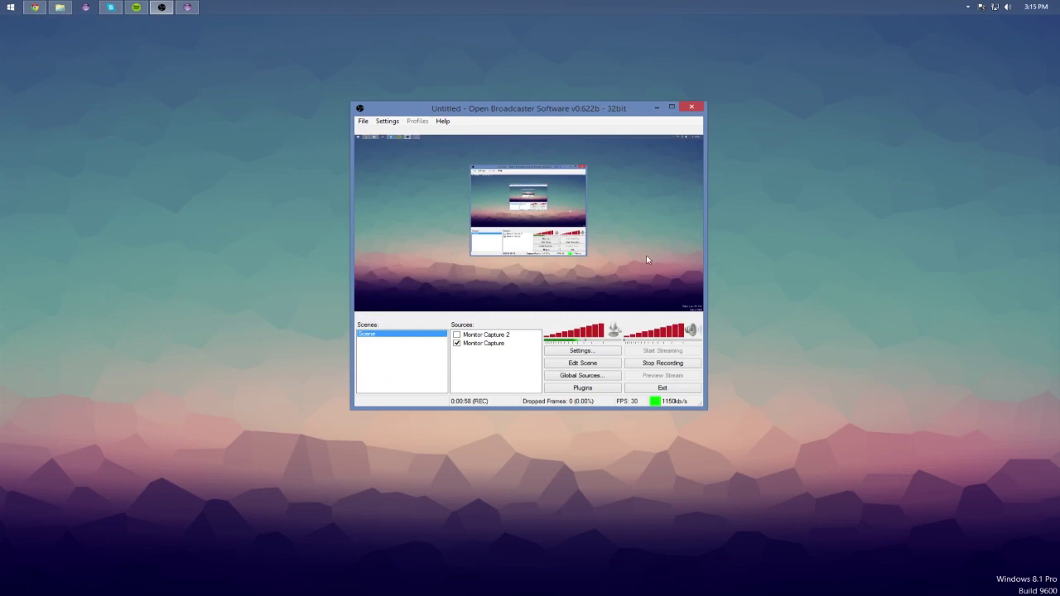
- Show the Encoding settings page, leaving Quality Balance at 10
left_click(581, 352)
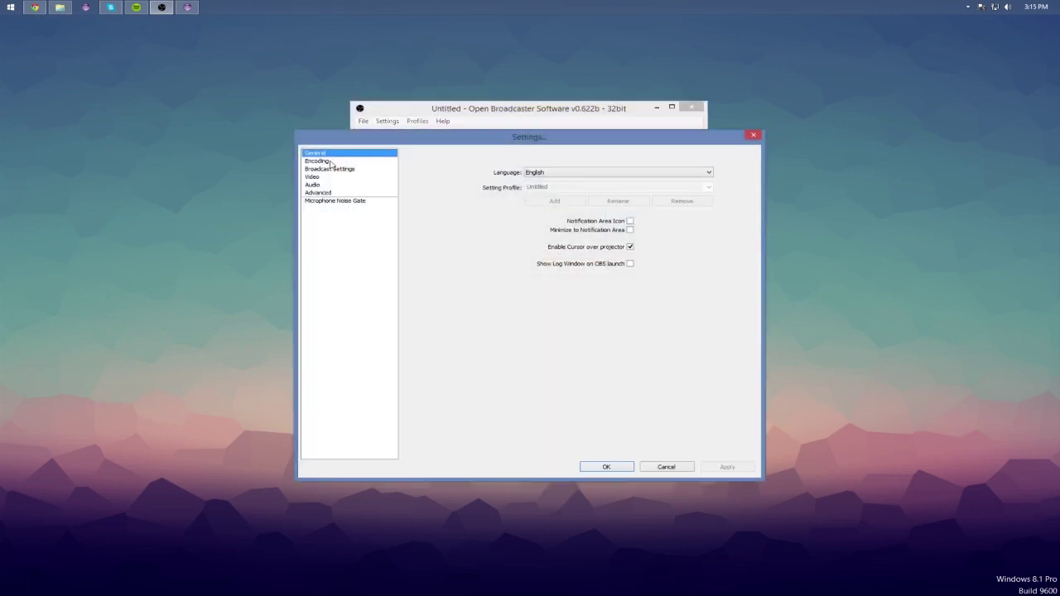
left_click(328, 162)
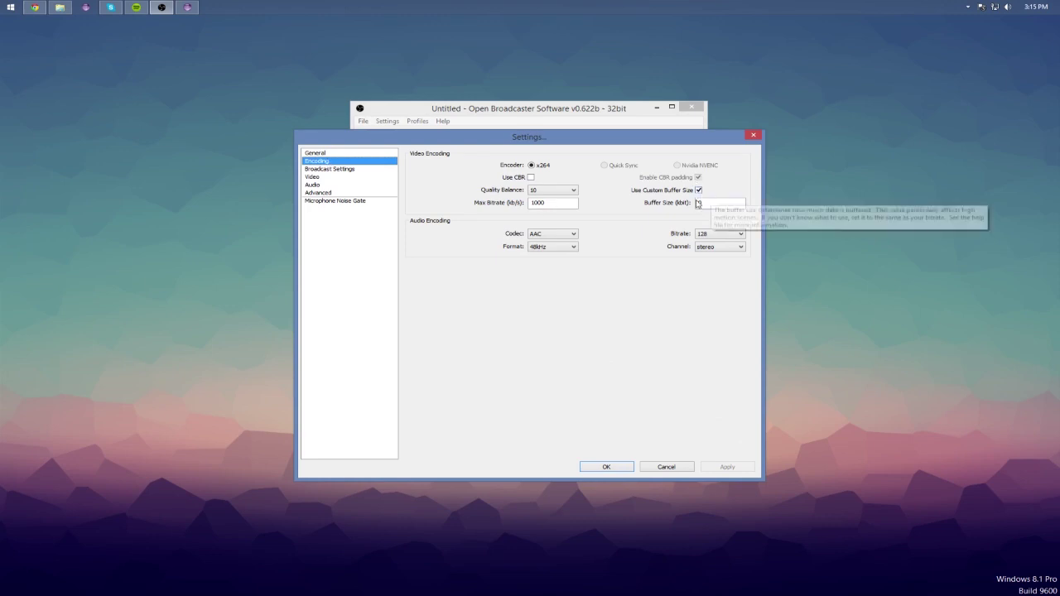
left_click(561, 193)
left_click(563, 195)
- Keep File Output Only mode and the Recording.mp4 save path, then view Video settings
left_click(341, 169)
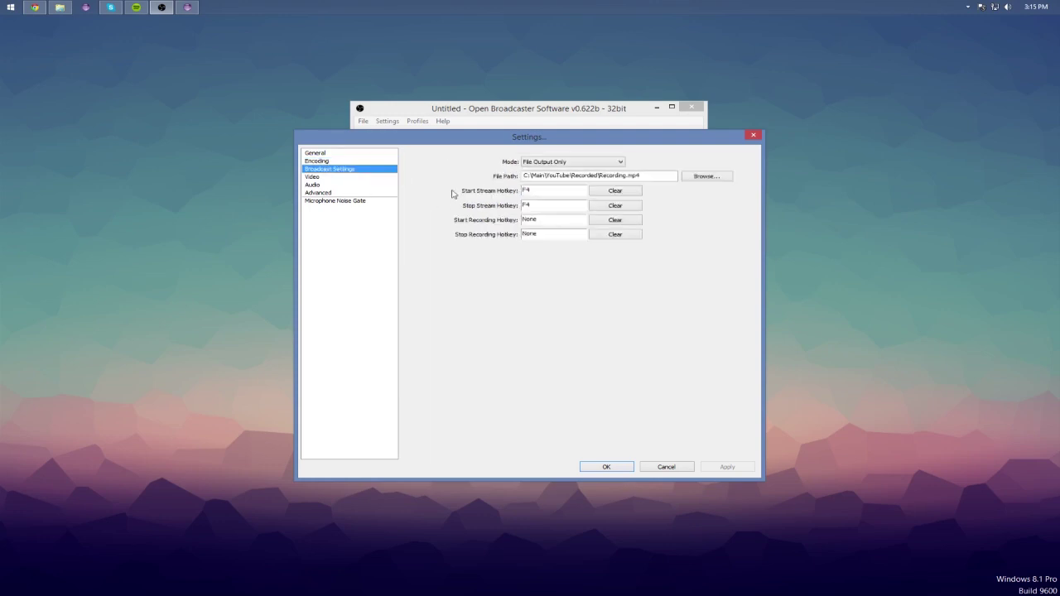
left_click(570, 164)
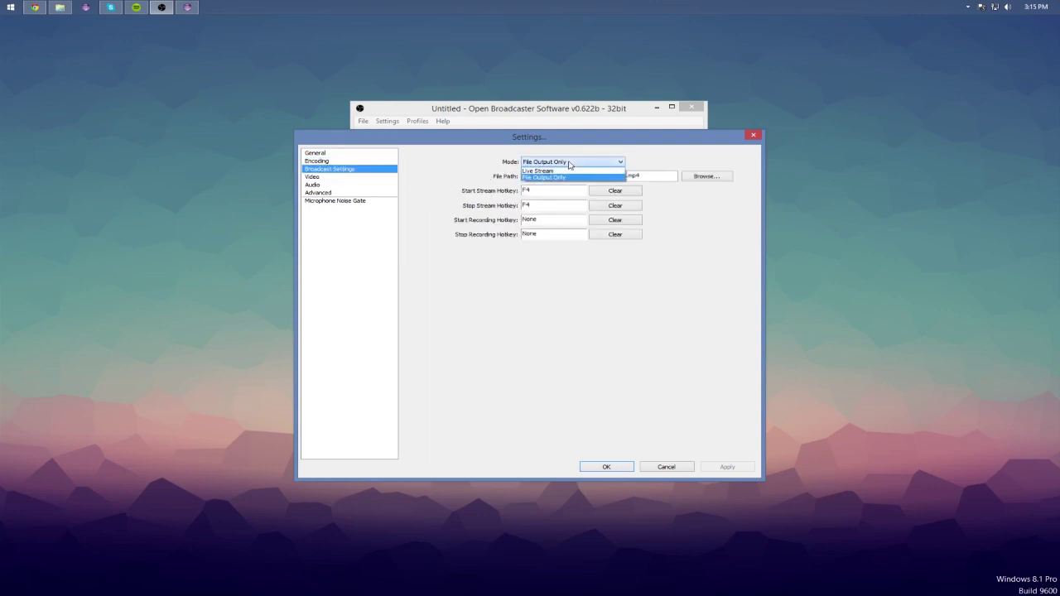
left_click(570, 165)
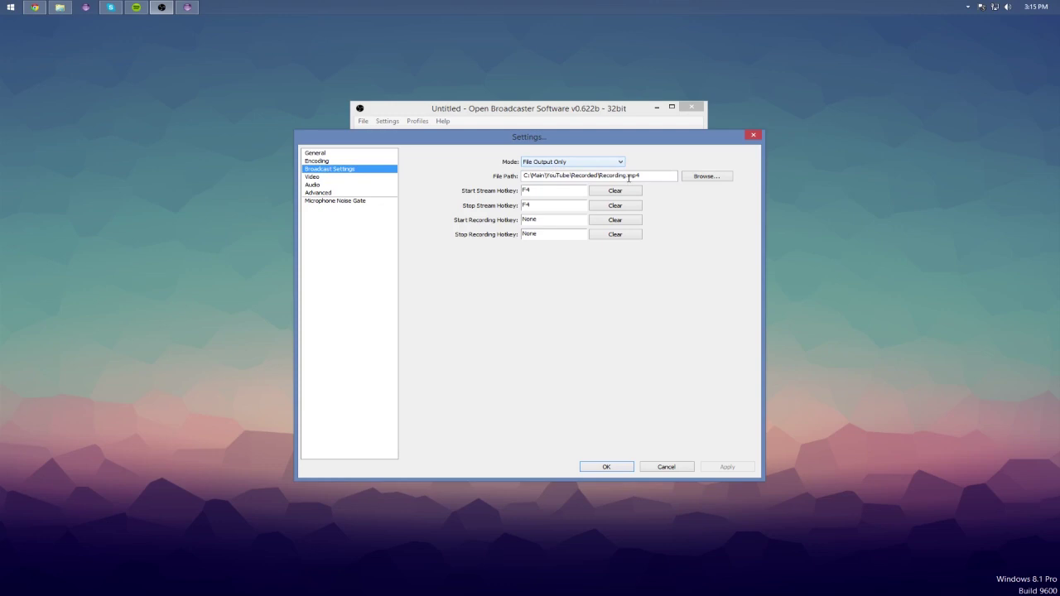
left_click(698, 177)
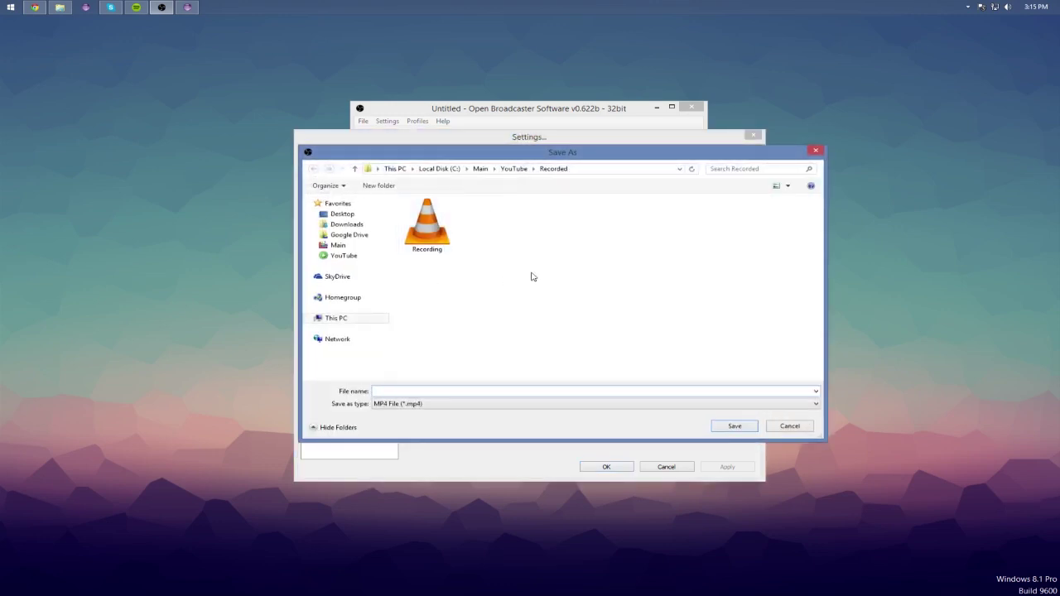
left_click(789, 426)
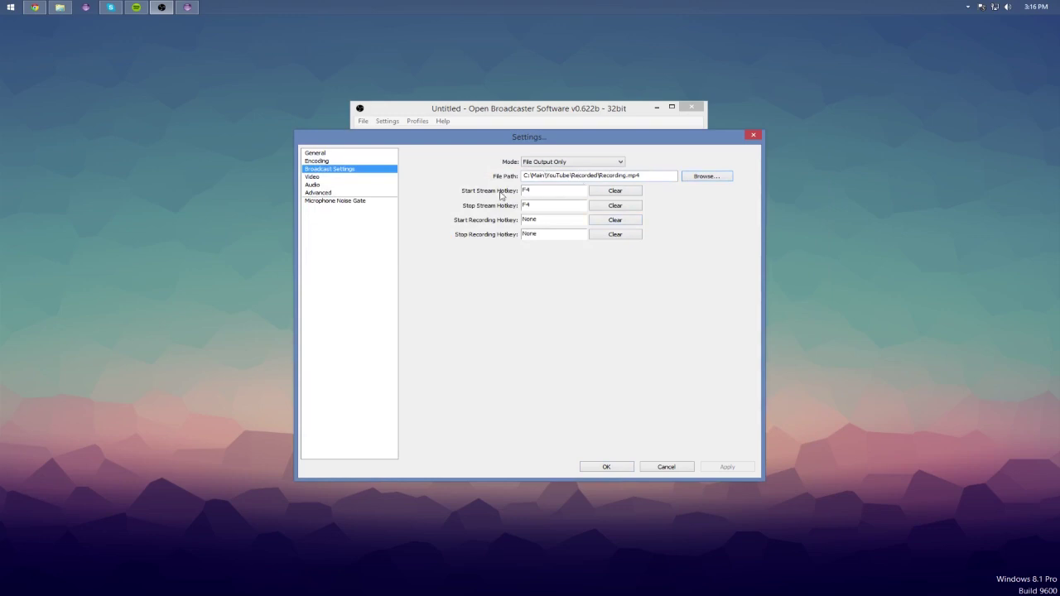
left_click(327, 178)
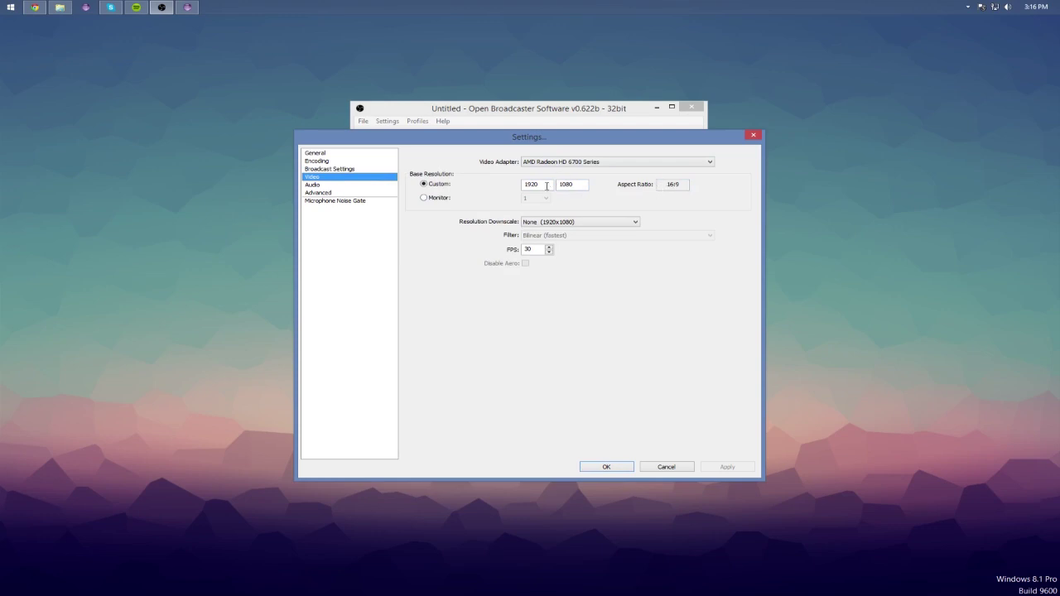
- Look through the Audio, Advanced and Microphone Noise Gate pages, then accept with OK
left_click(328, 185)
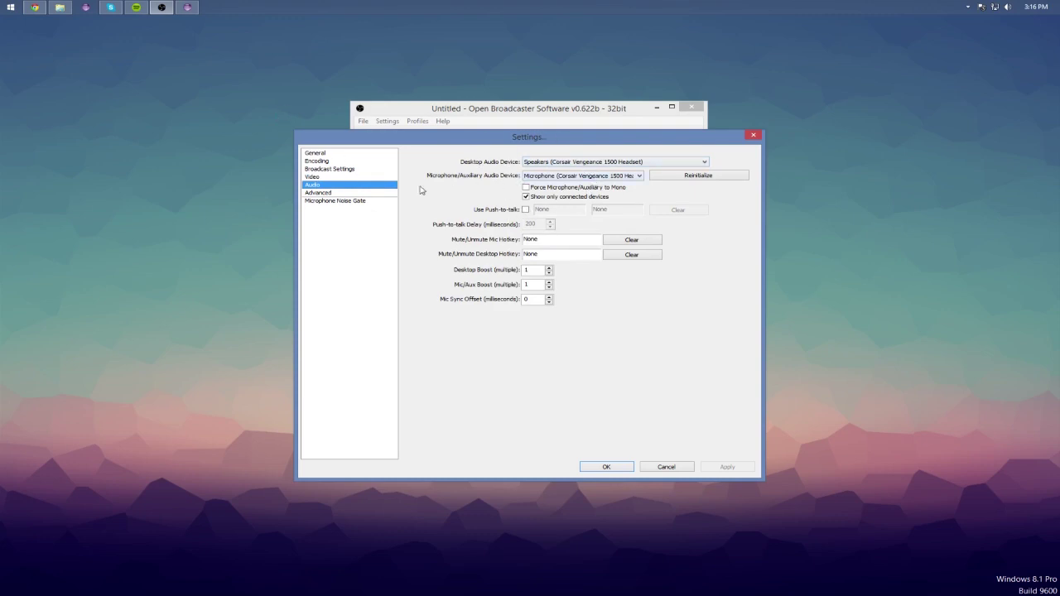
left_click(345, 194)
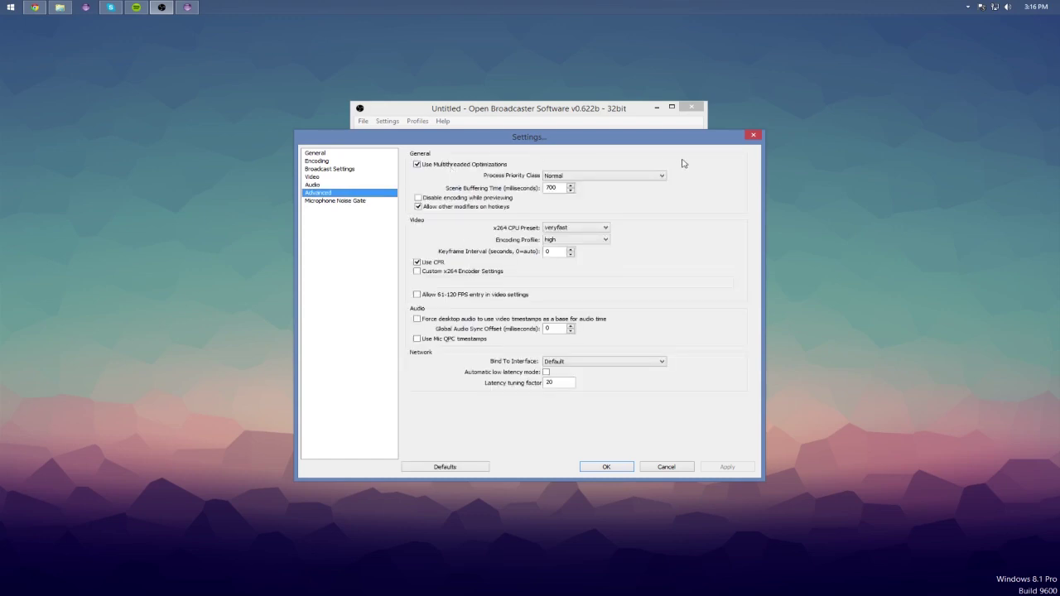
left_click(365, 201)
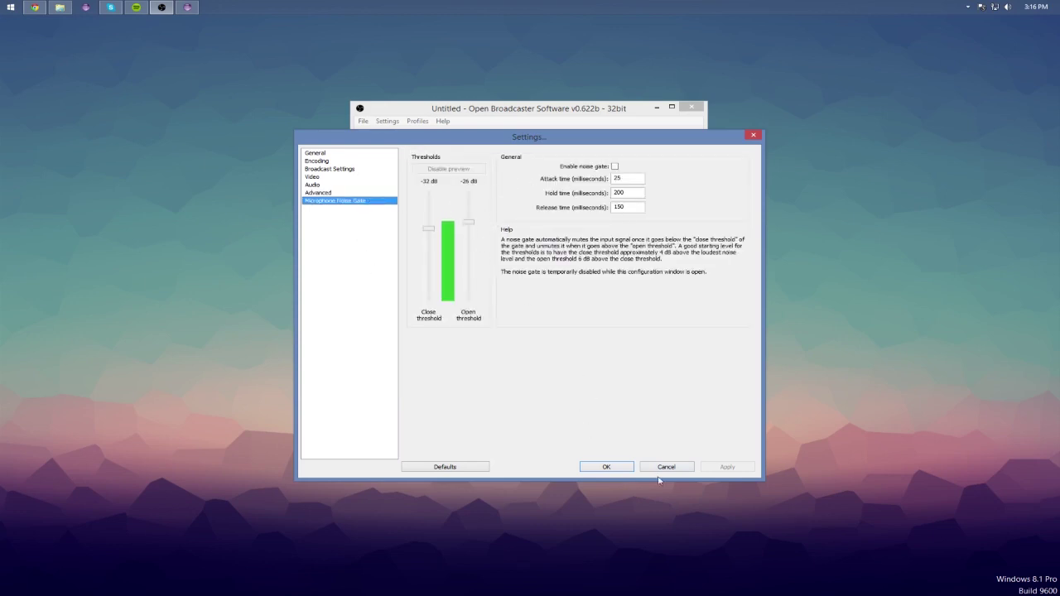
left_click(607, 468)
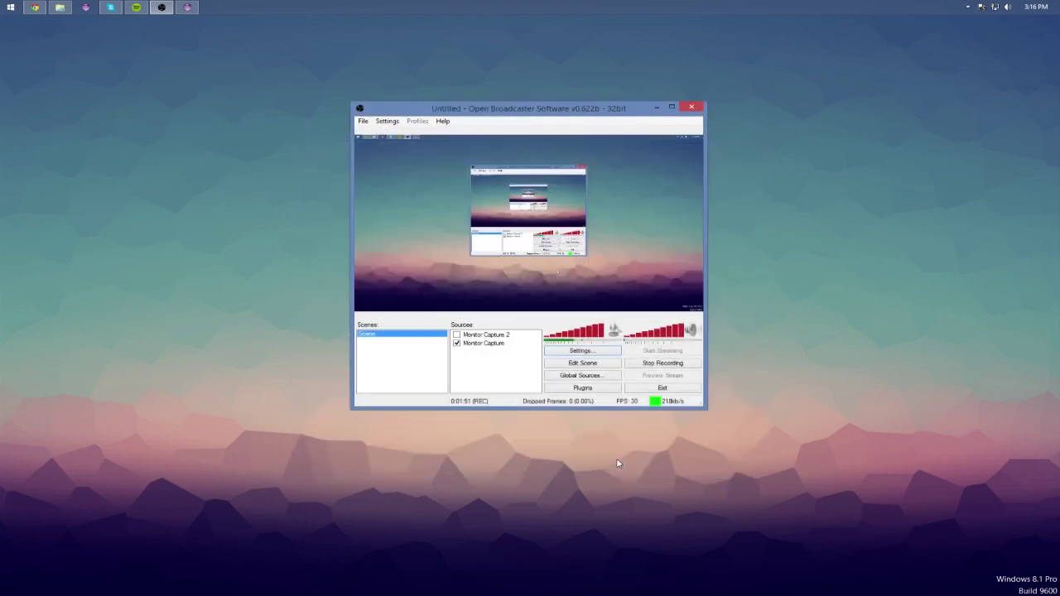
- Look at the Add source options without adding one, then enable Monitor Capture 2
right_click(478, 361)
mouse_move(504, 366)
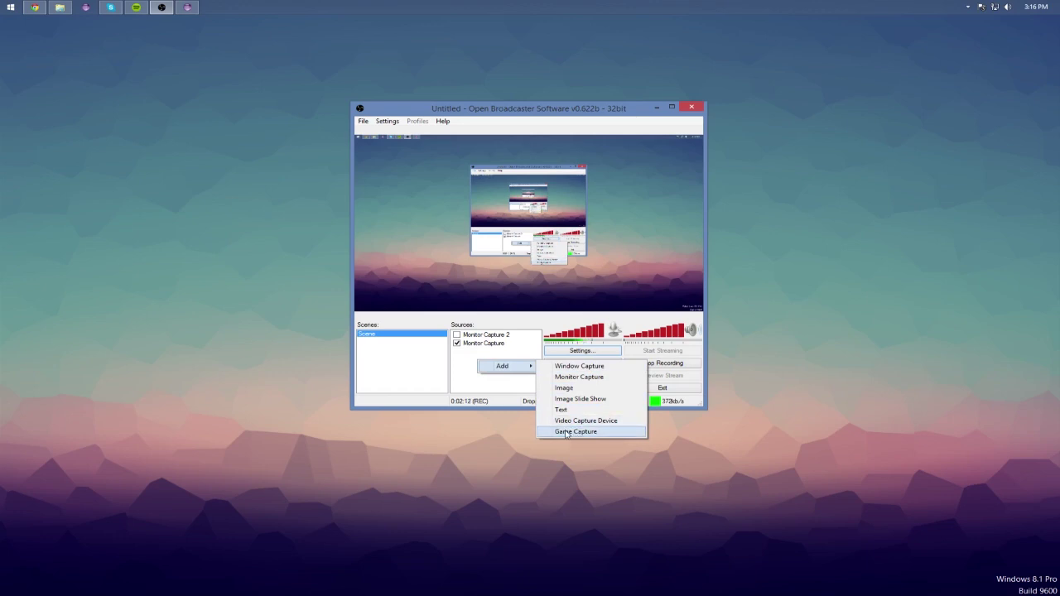
left_click(485, 382)
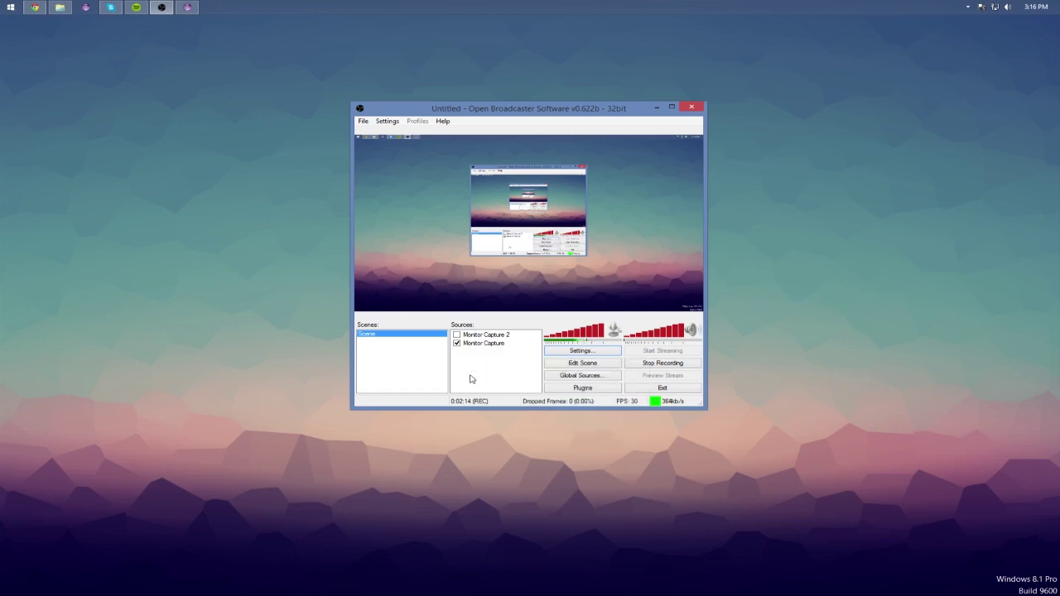
left_click(457, 335)
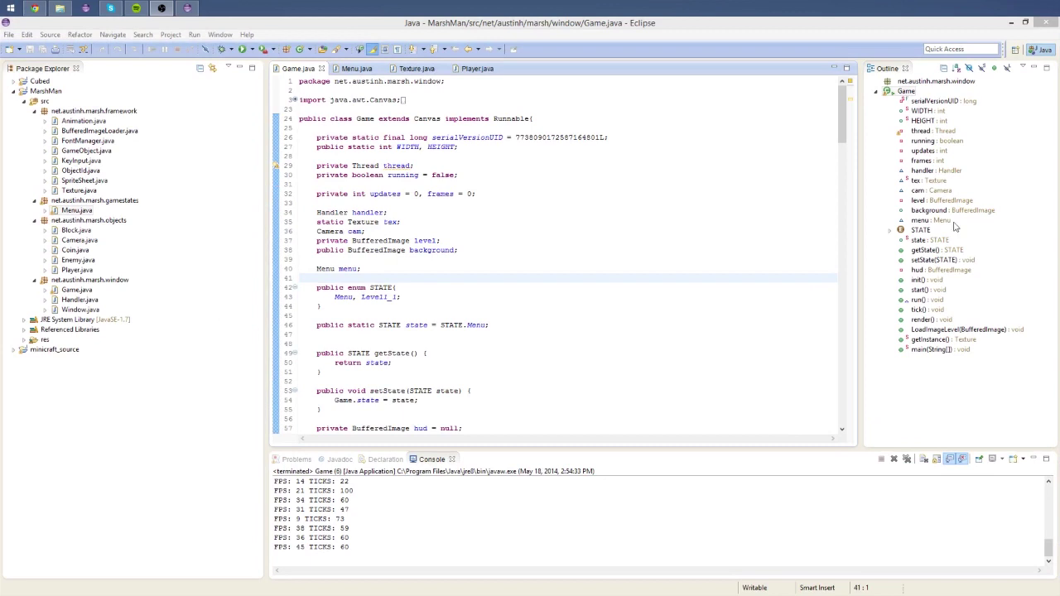
- Run Game.java with Ctrl+F11 and play the first level, moving right and jumping
left_click(410, 182)
key("ctrl+F11")
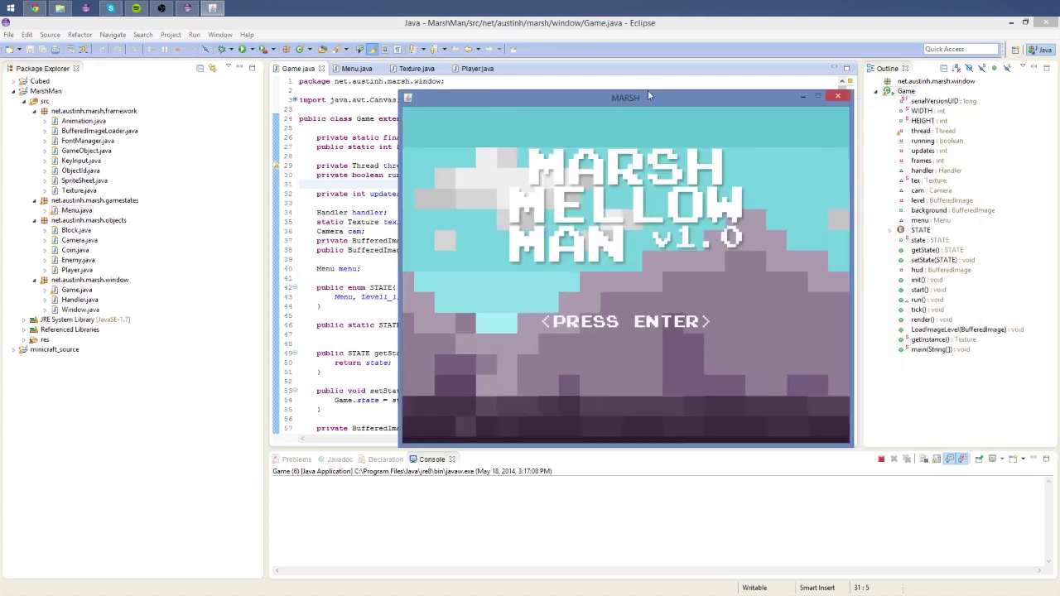
key("Return")
key("d")
key("space")
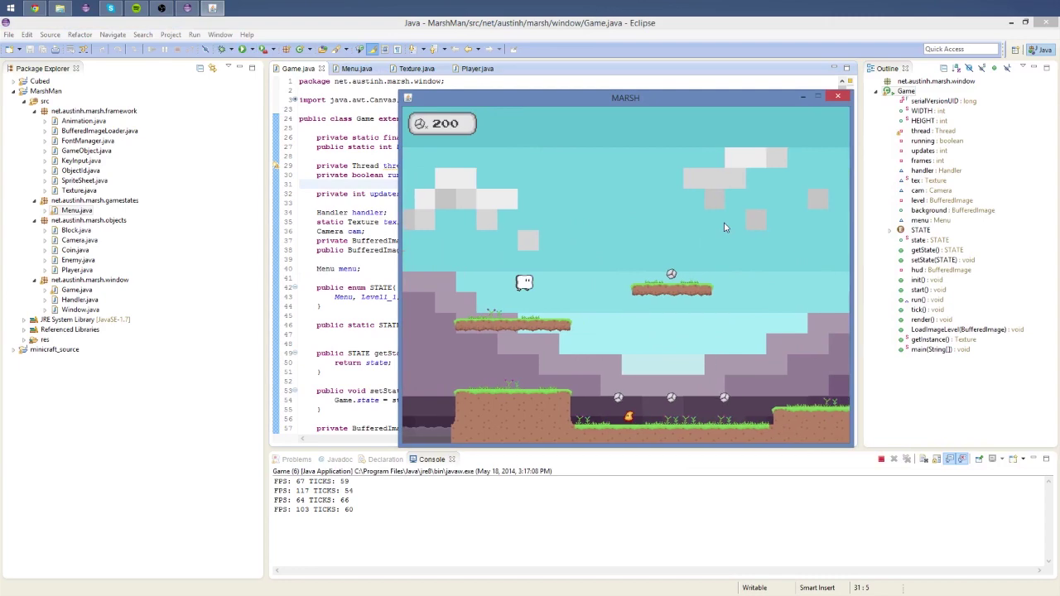
- Quit the Marsh Mellow Man game window and minimize Eclipse to return to OBS
key("Escape")
left_click(837, 97)
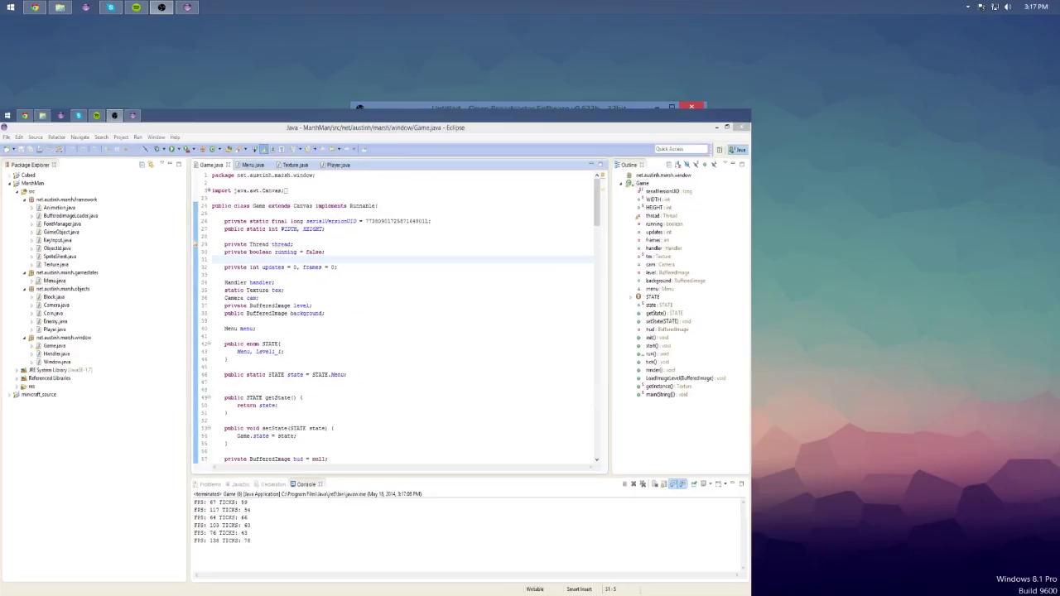
left_click(663, 107)
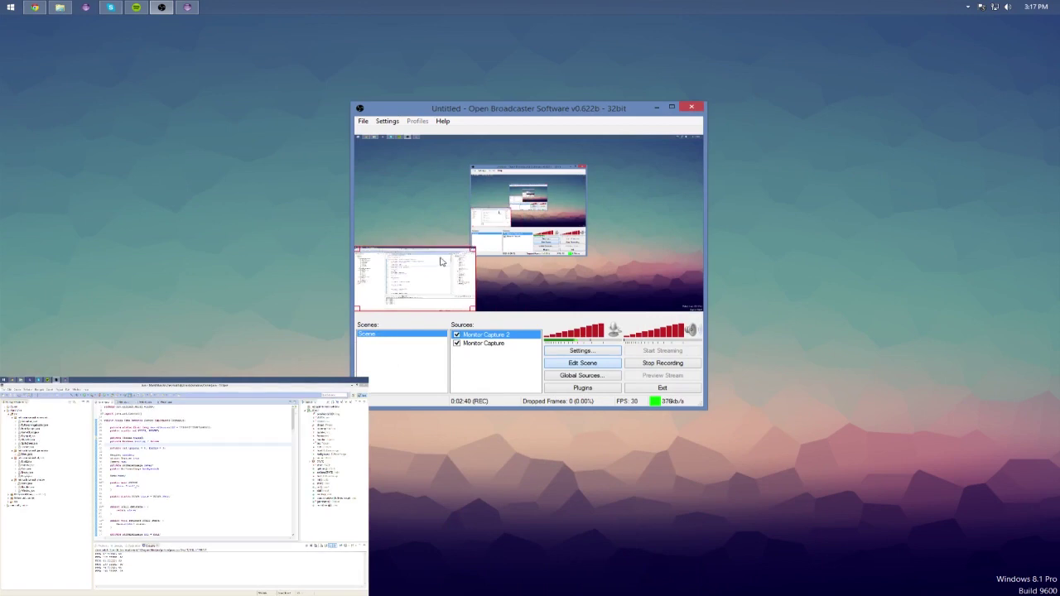
left_click(623, 292)
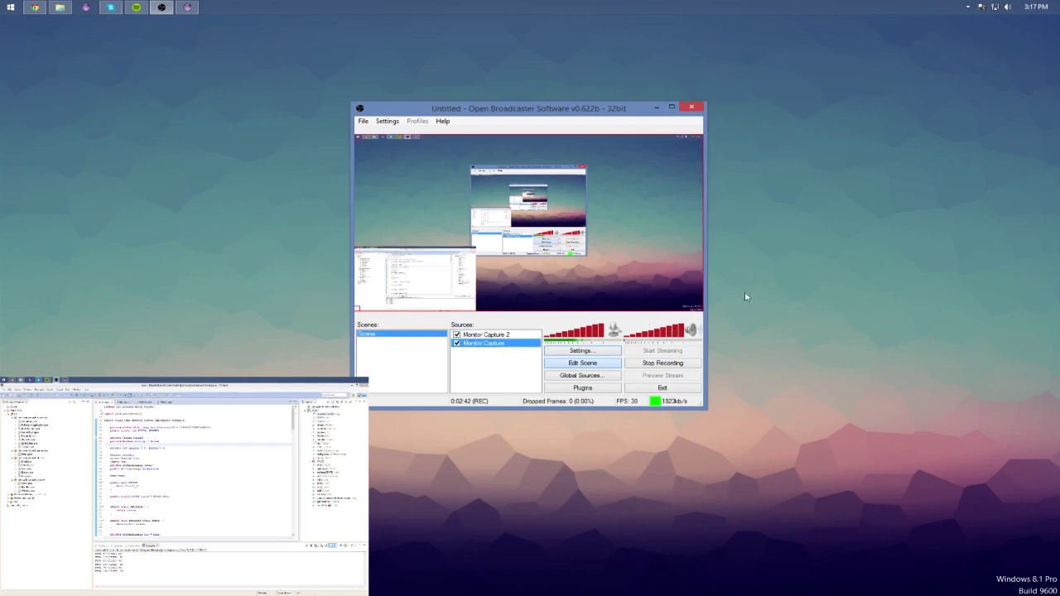